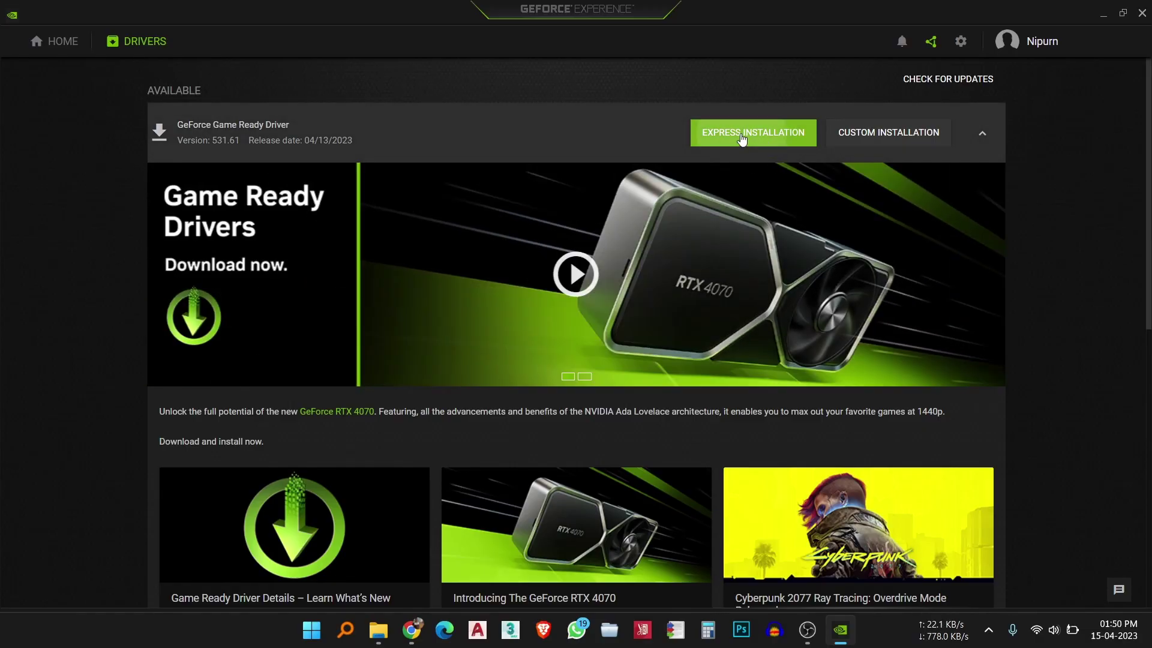
- Try the quick driver install, dismiss the installation error, and close GeForce Experience
{"action": "left_click", "coordinate": [742, 138]}
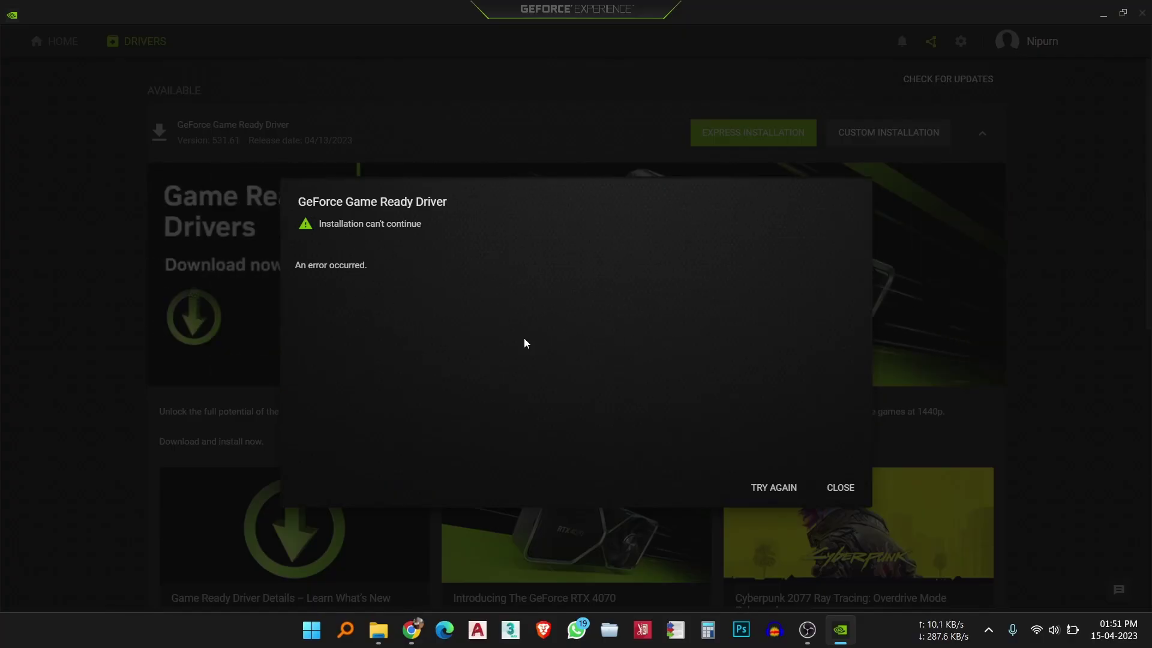
{"action": "left_click", "coordinate": [848, 493]}
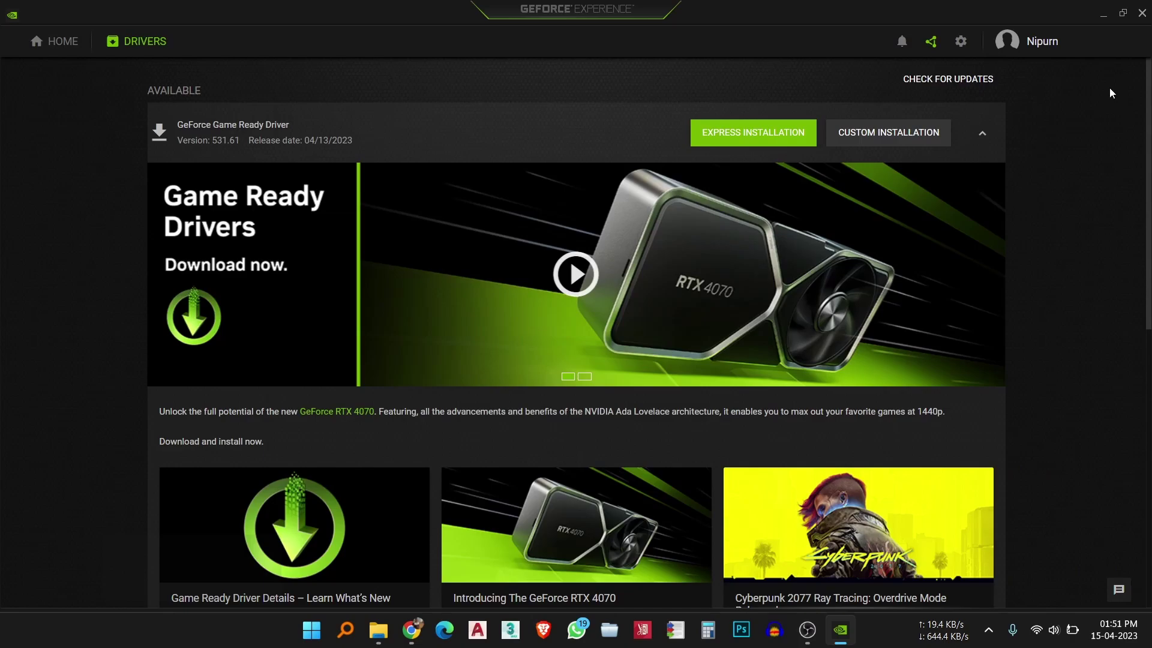
{"action": "left_click", "coordinate": [1143, 16]}
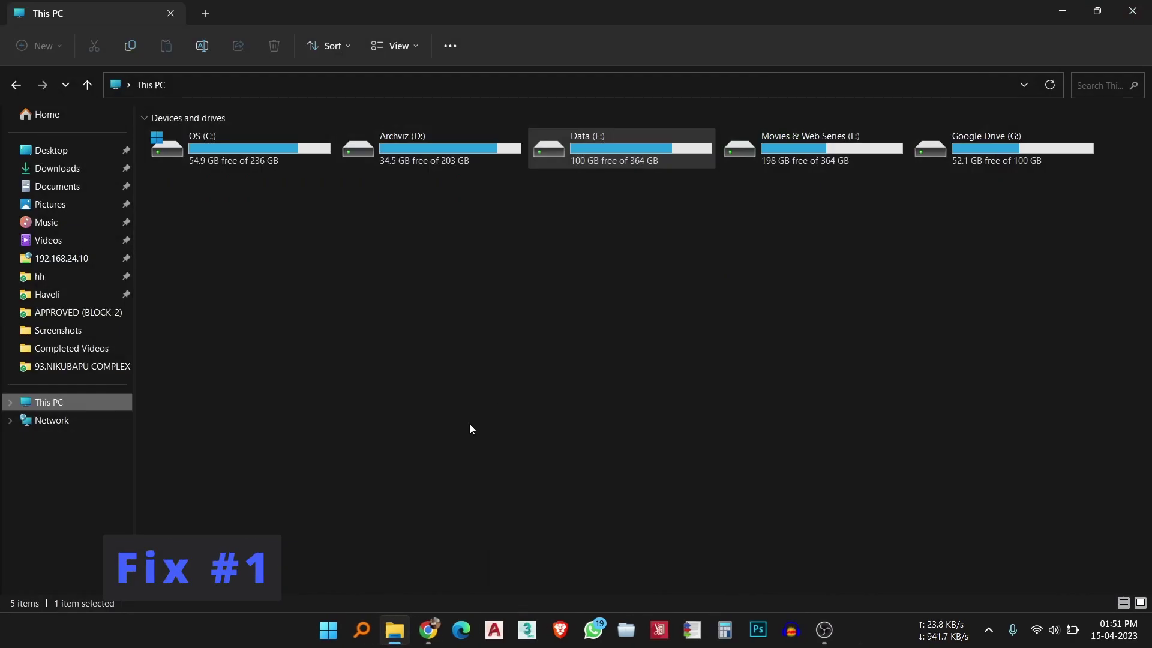
- Relaunch GeForce Experience as administrator from Start and return to its Drivers page
{"action": "left_click", "coordinate": [328, 630]}
{"action": "type", "text": "g"}
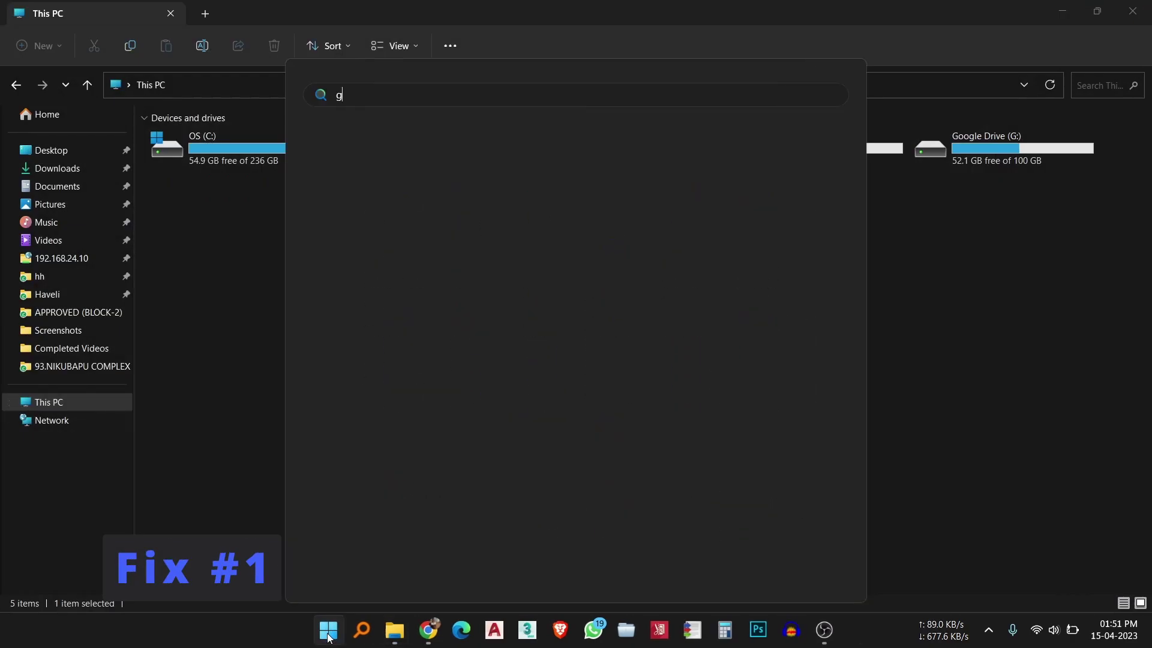
{"action": "type", "text": "efor"}
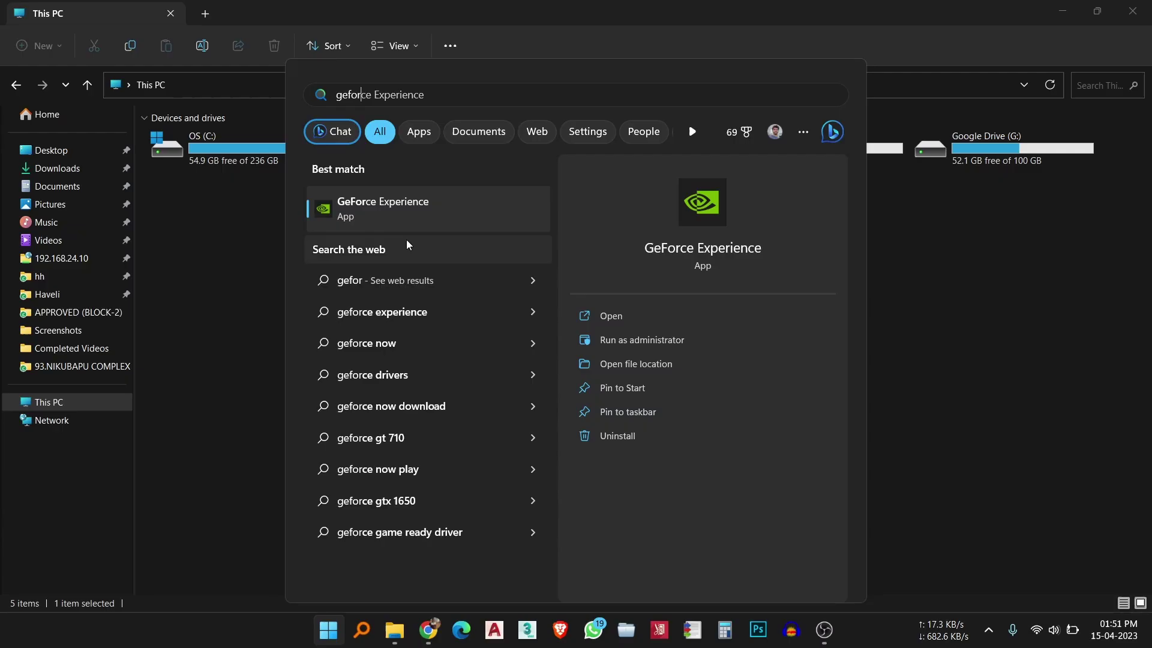
{"action": "right_click", "coordinate": [390, 205]}
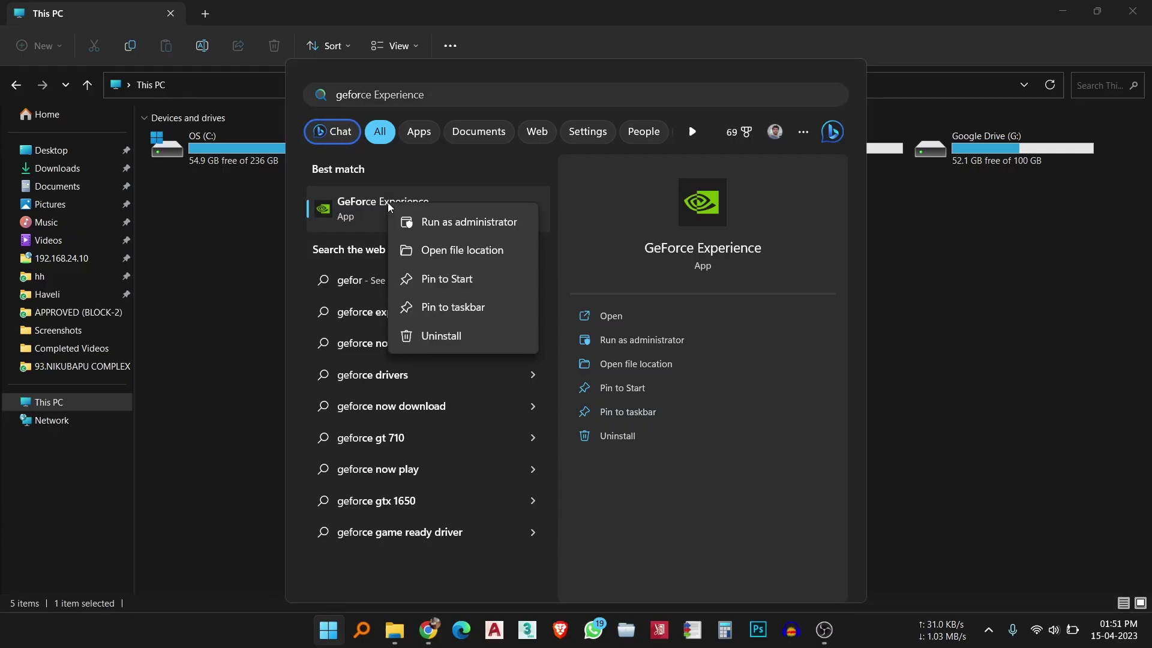
{"action": "left_click", "coordinate": [461, 224]}
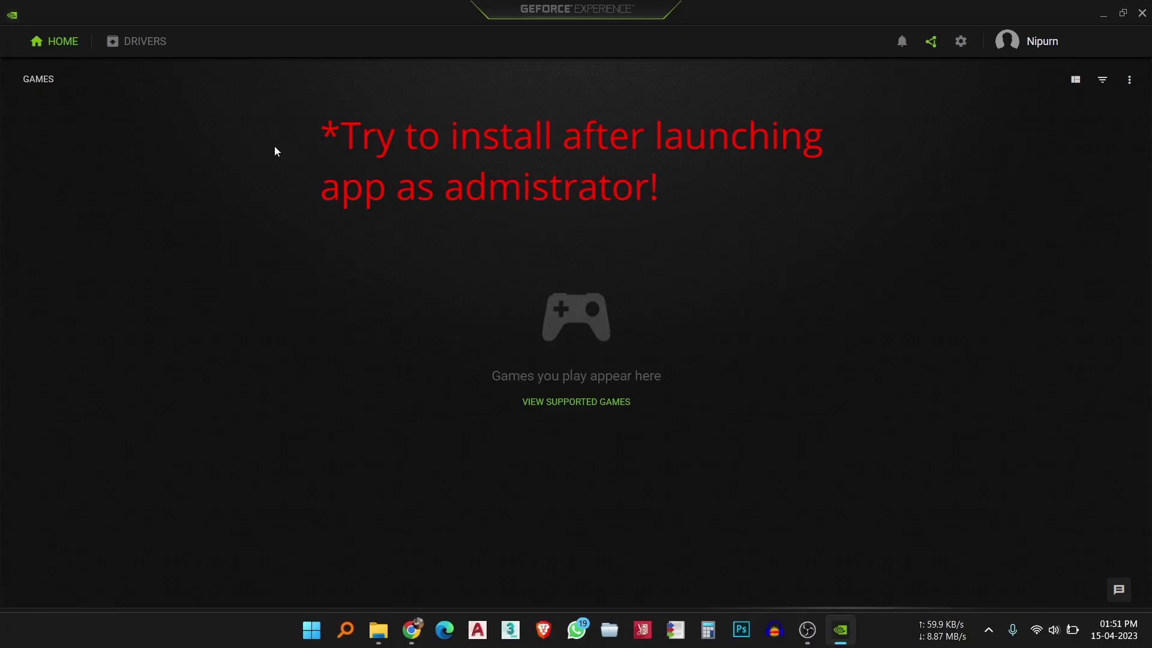
{"action": "left_click", "coordinate": [139, 41]}
{"action": "left_click", "coordinate": [140, 40]}
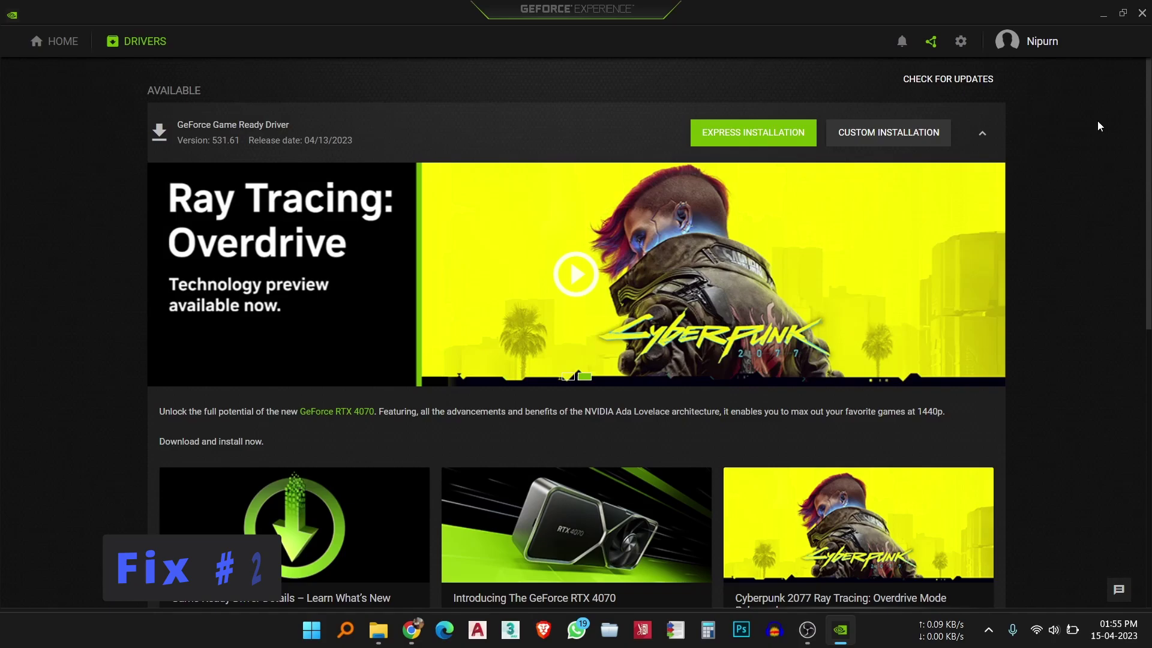
- Close GeForce Experience, open the OS (C:) drive, and turn on Hidden items
{"action": "left_click", "coordinate": [1143, 19]}
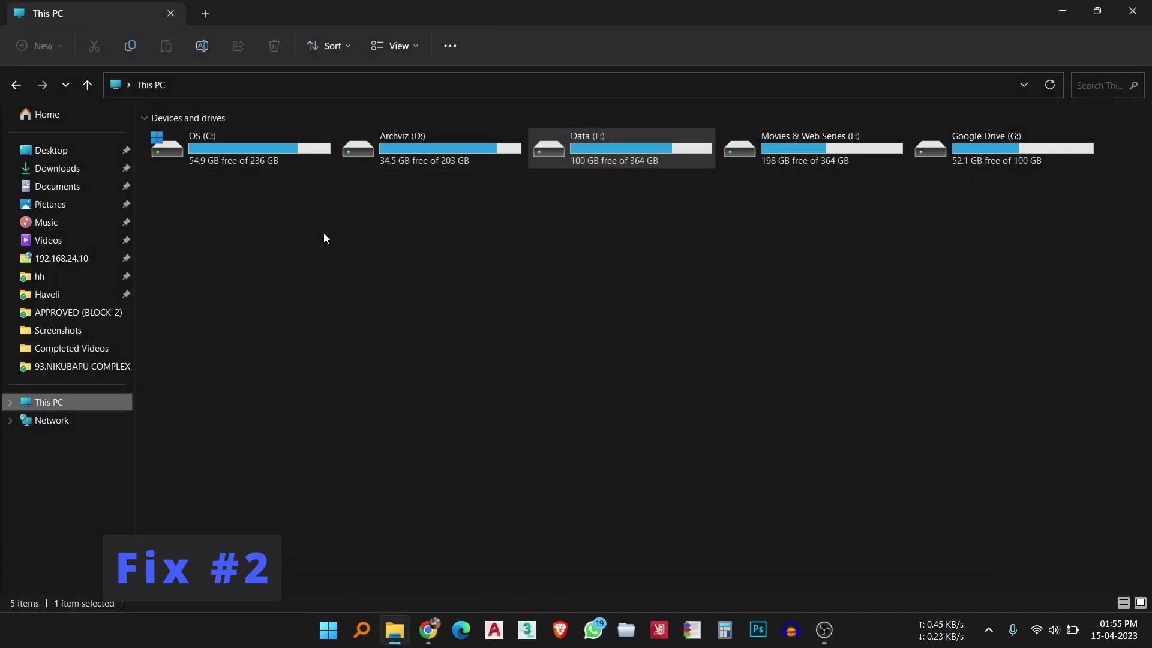
{"action": "left_click", "coordinate": [252, 150]}
{"action": "double_click", "coordinate": [249, 144]}
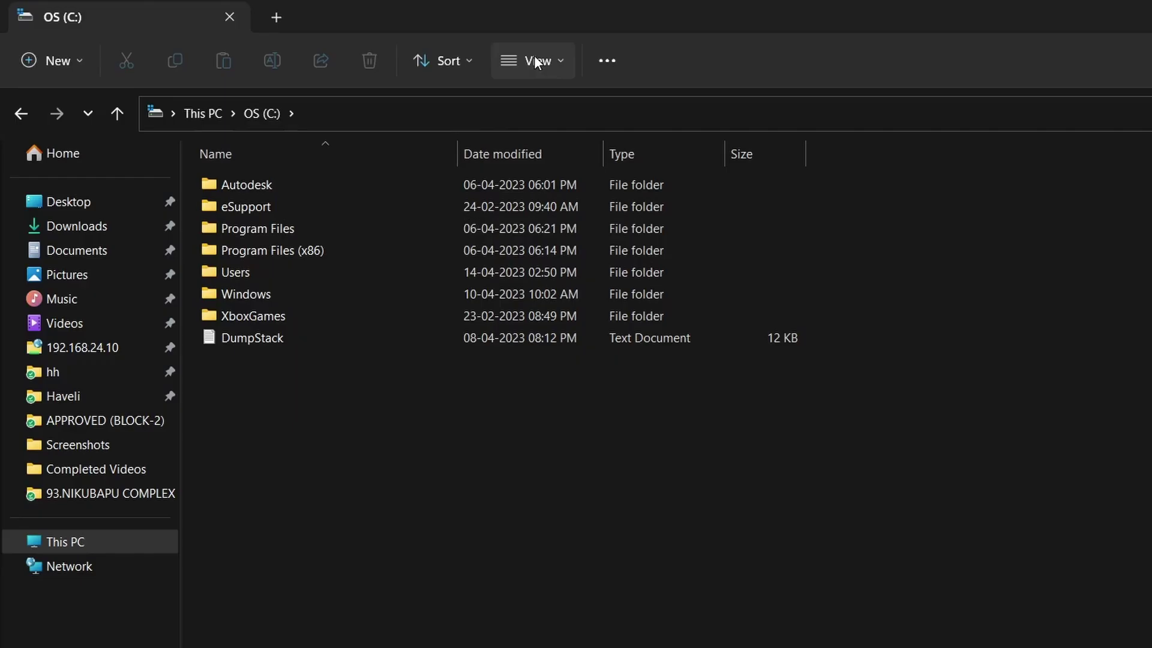
{"action": "left_click", "coordinate": [537, 60]}
{"action": "mouse_move", "coordinate": [532, 407]}
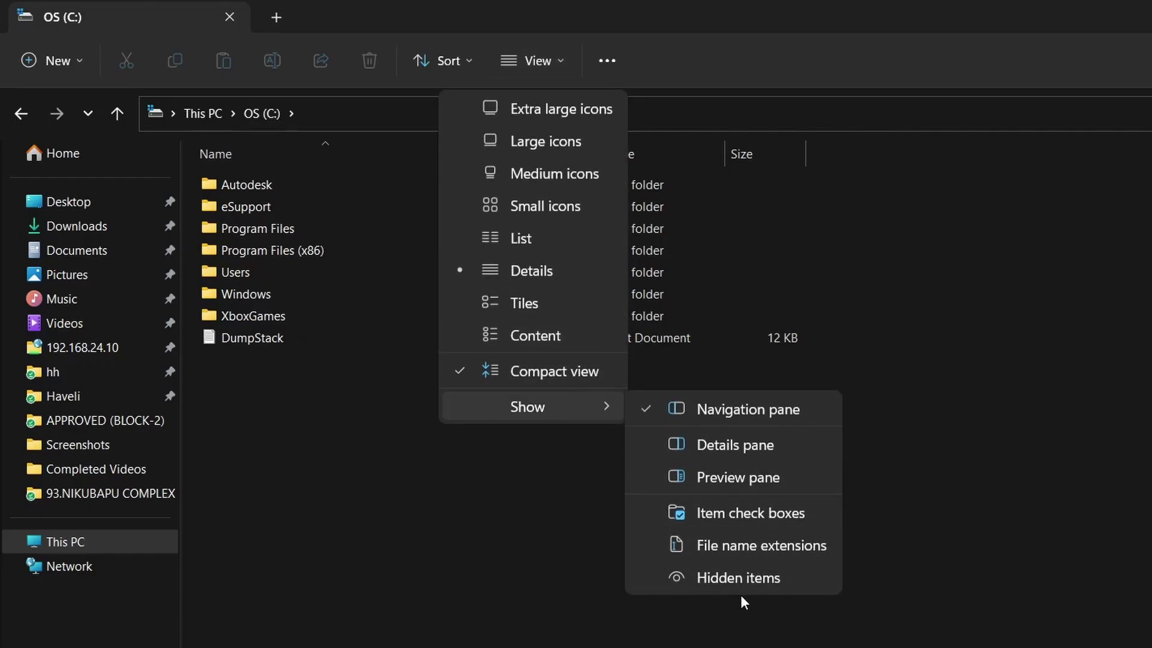
{"action": "left_click", "coordinate": [725, 582]}
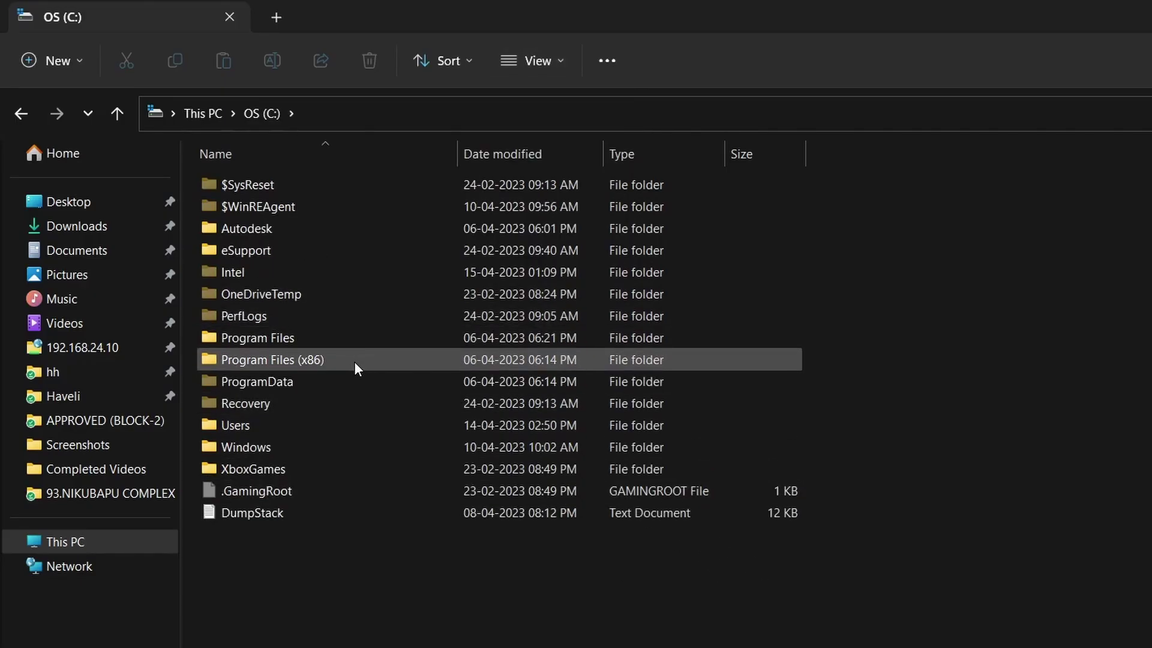
- Browse ProgramData > NVIDIA Corporation > Downloader into the hash-named 531.61 driver folder
{"action": "double_click", "coordinate": [304, 379]}
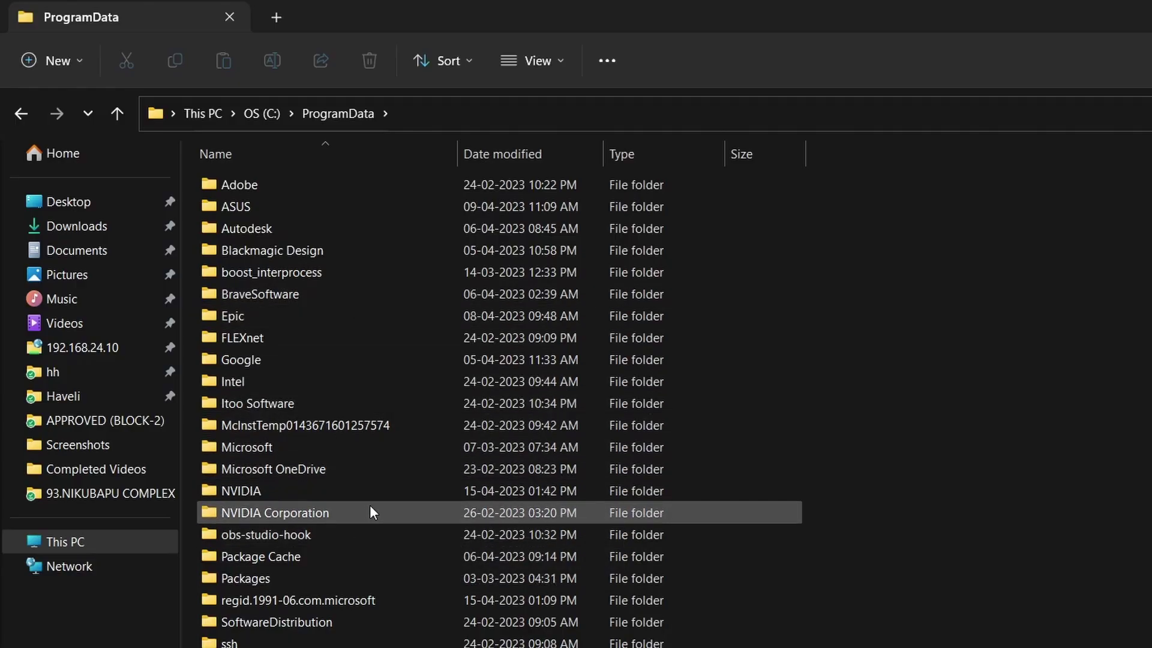
{"action": "double_click", "coordinate": [342, 512]}
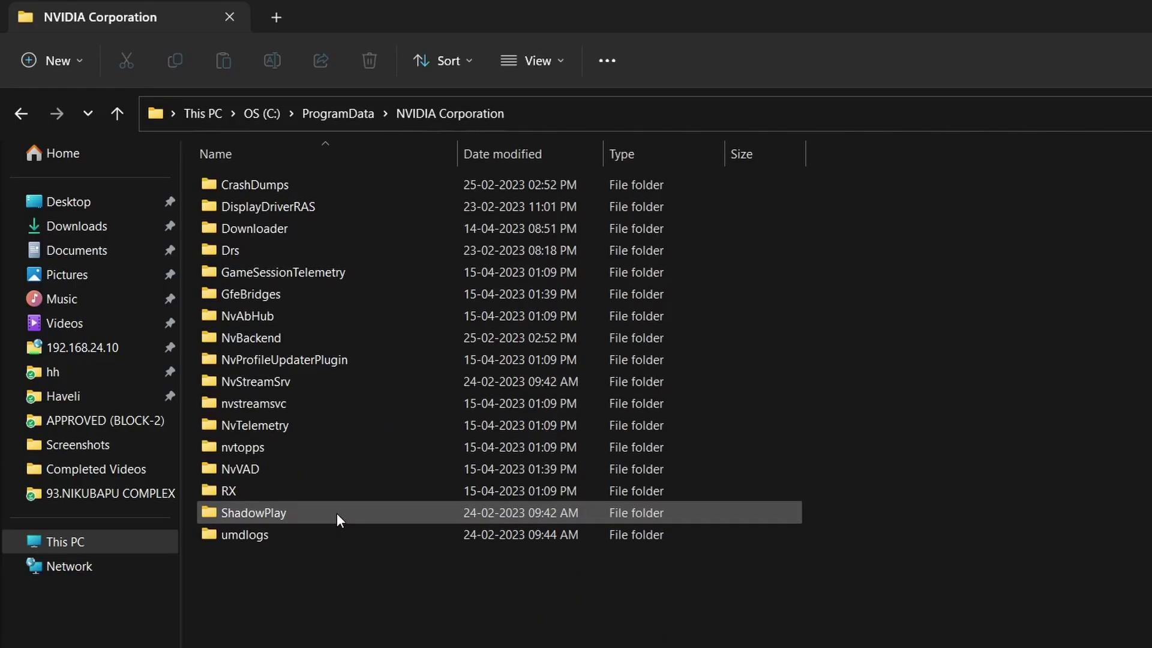
{"action": "double_click", "coordinate": [296, 228]}
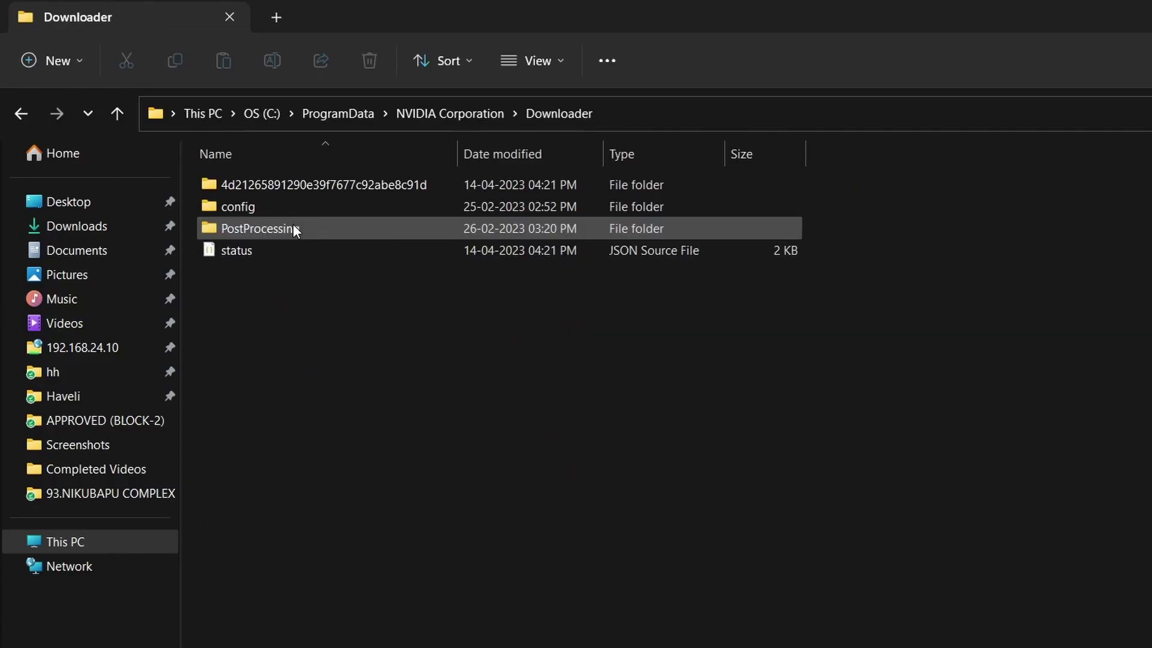
{"action": "double_click", "coordinate": [377, 184]}
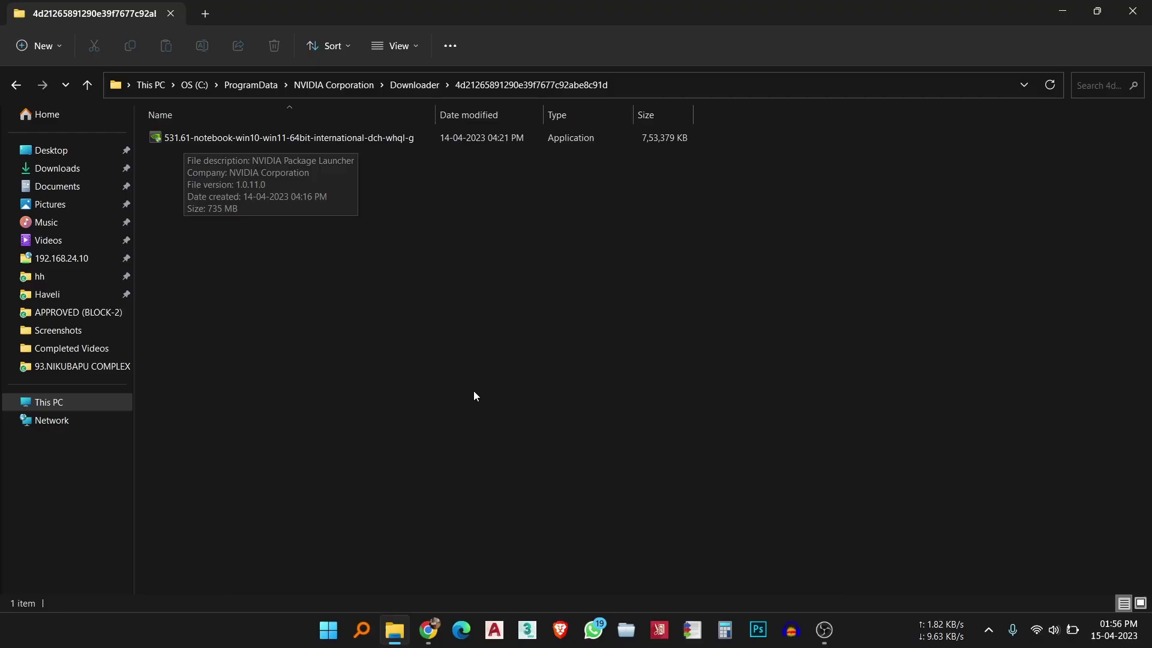
- Launch GeForce Experience from Windows search, then switch back to the Downloader folder
{"action": "key", "text": "super"}
{"action": "type", "text": "ge"}
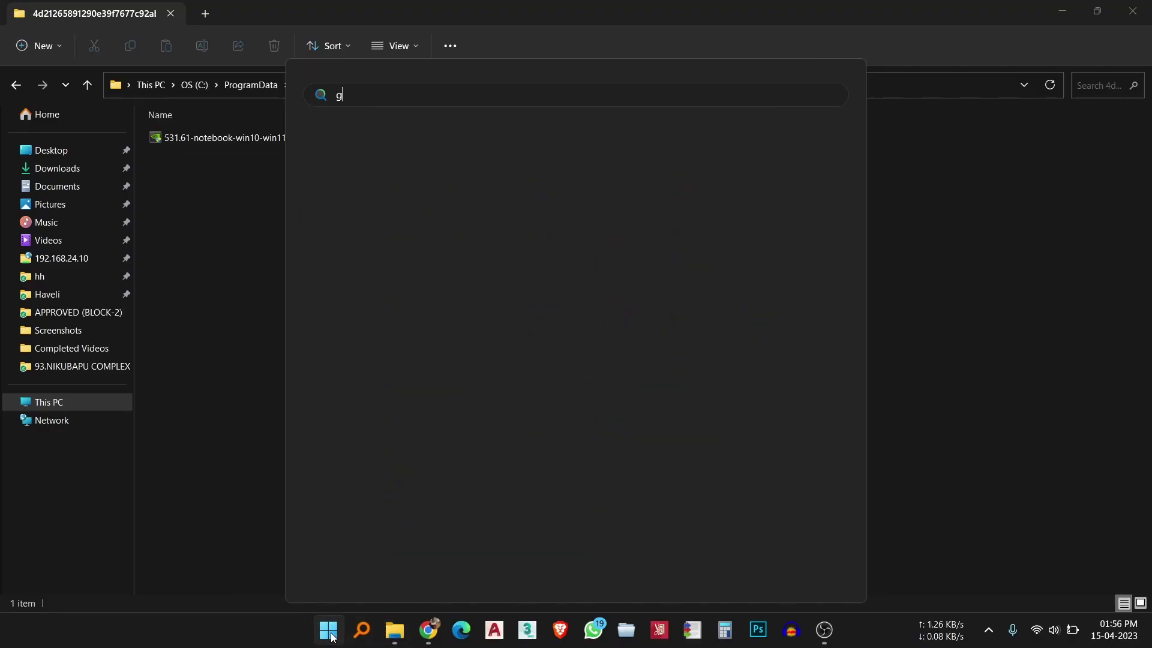
{"action": "left_click", "coordinate": [424, 207]}
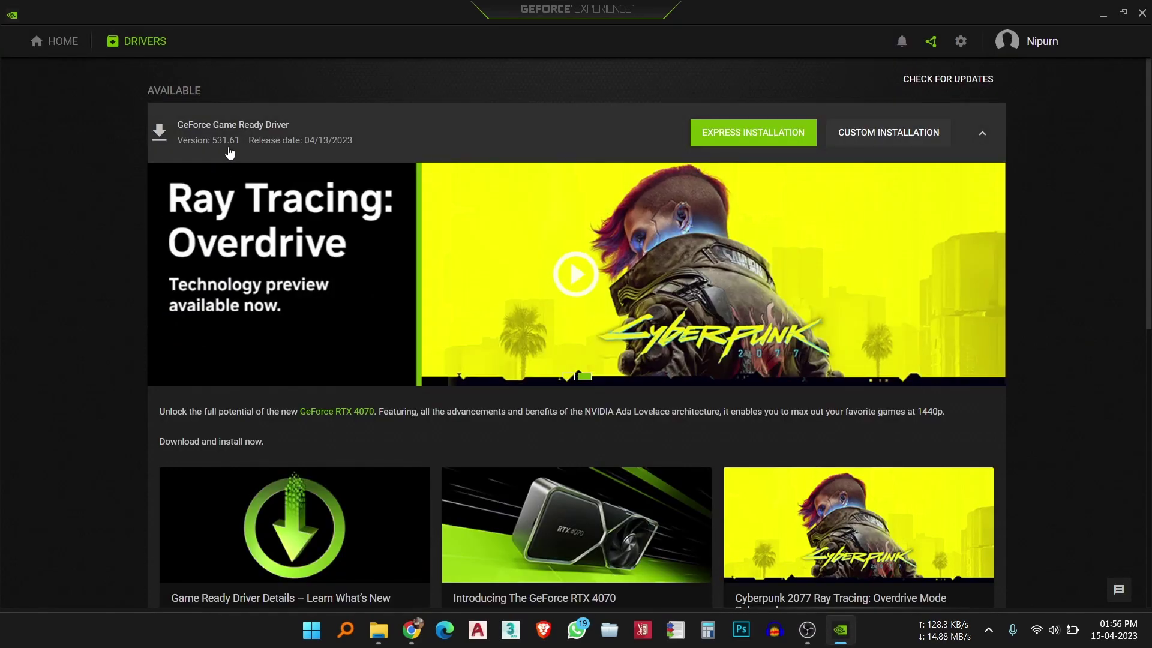
{"action": "key", "text": "alt+Tab"}
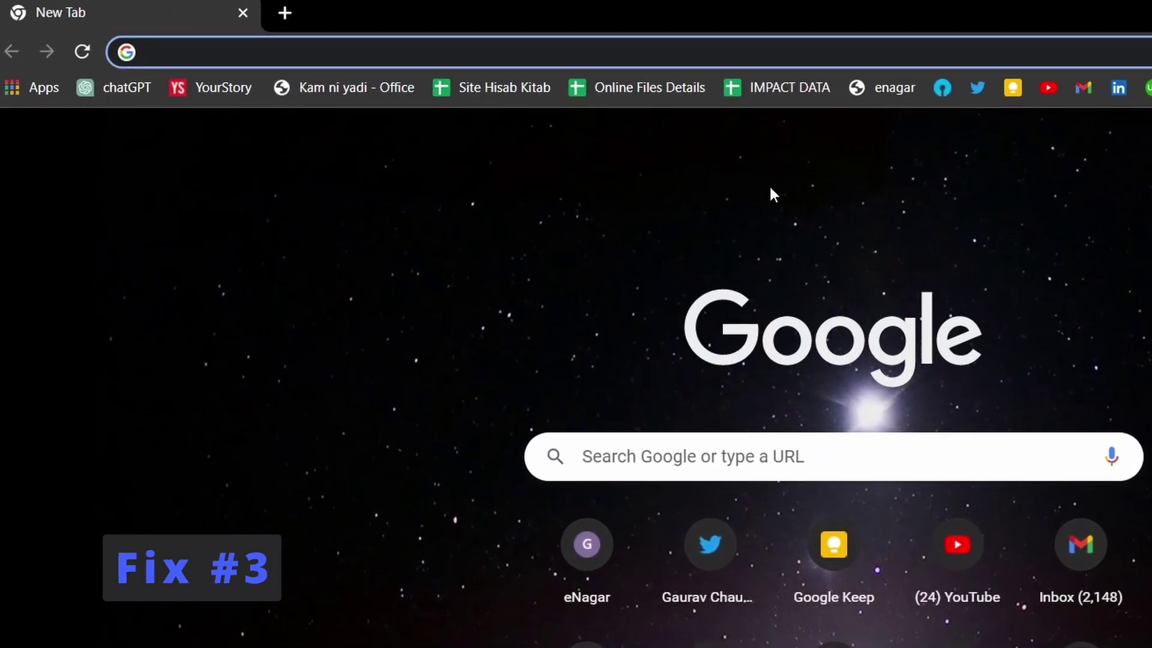
{"action": "type", "text": "nvidia driver download"}
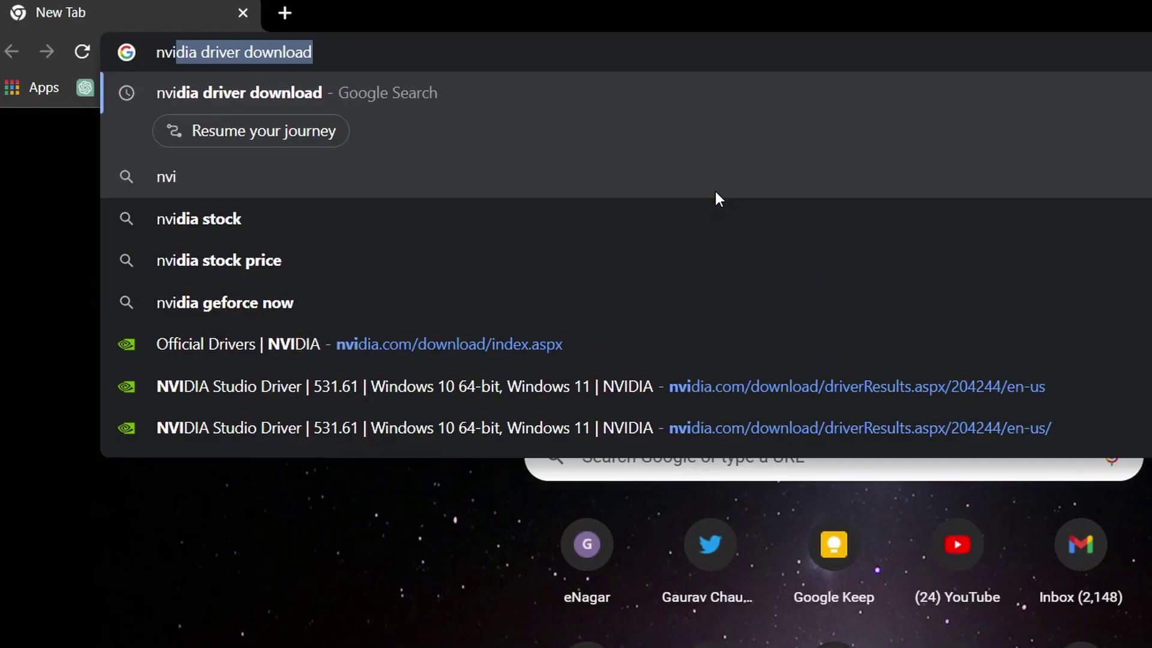
- Search 'nvidia driver download' and open NVIDIA's official Driver Downloads result
{"action": "key", "text": "Return"}
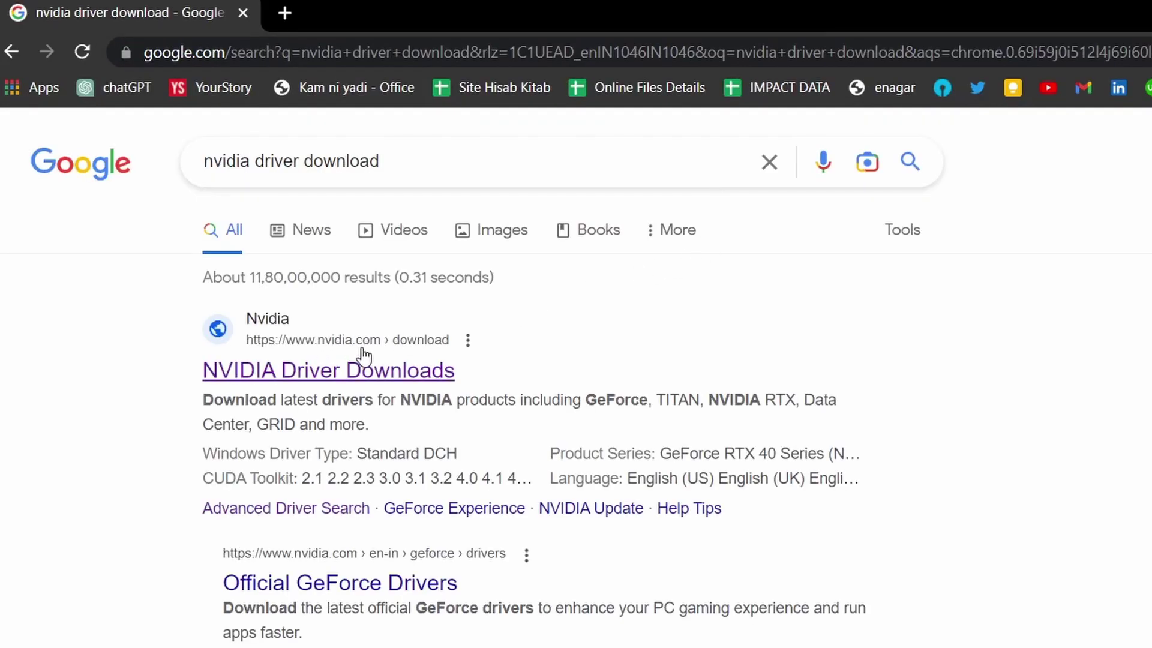
{"action": "left_click", "coordinate": [396, 365]}
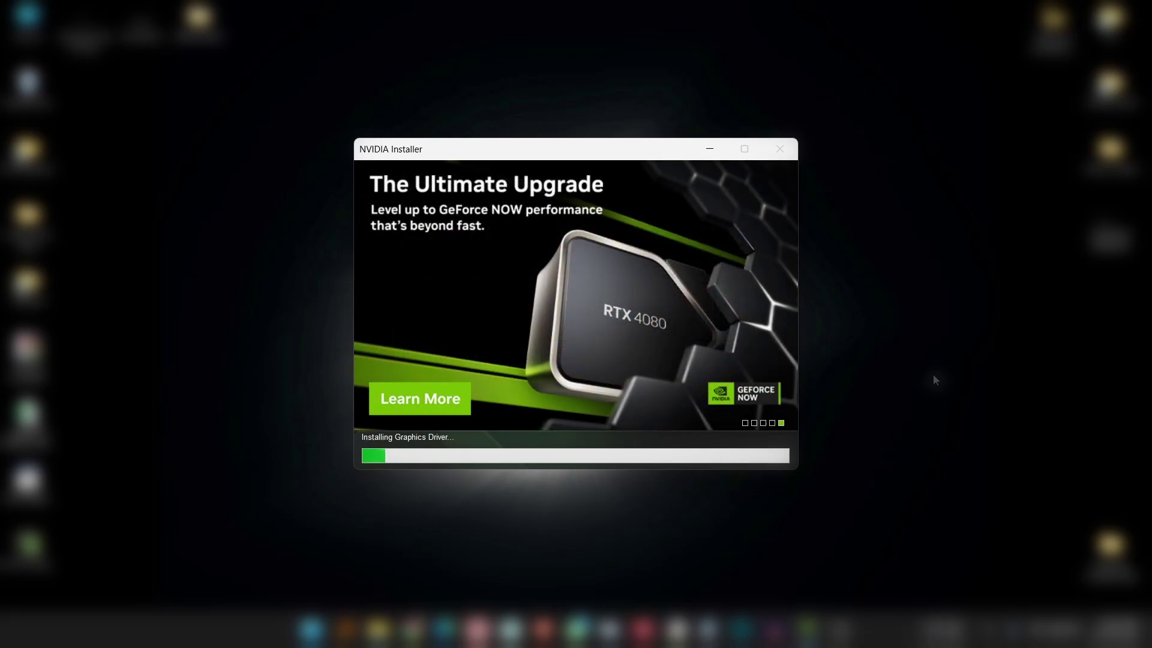
- Open and close the quick settings panel while the graphics driver installs
{"action": "key", "text": "super+a"}
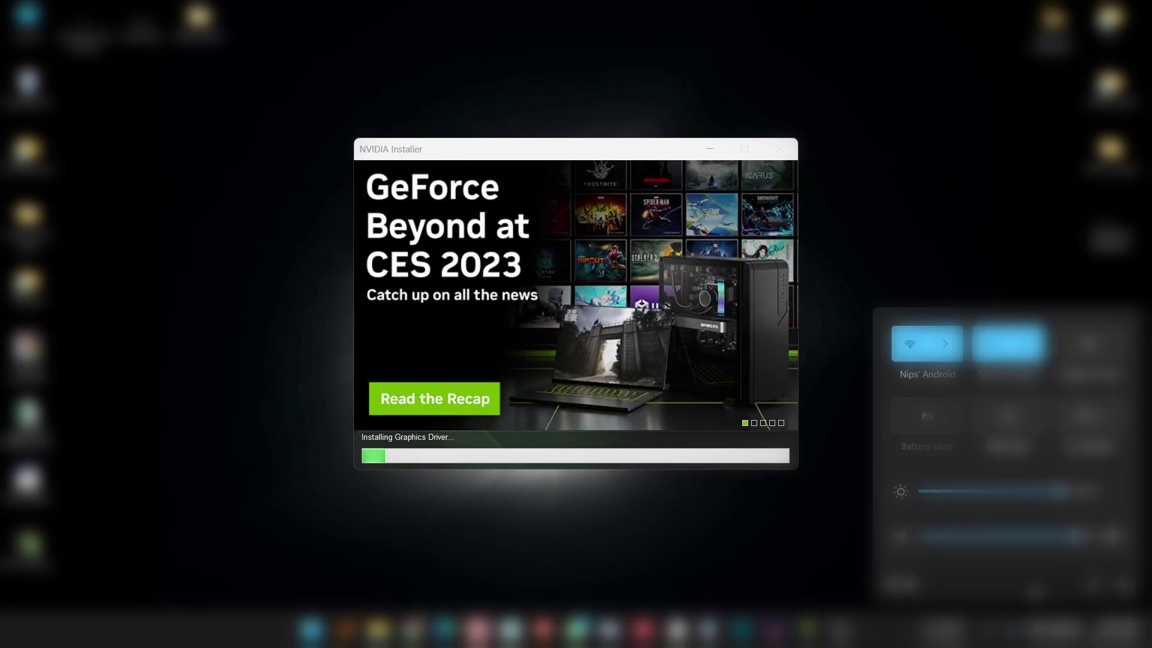
{"action": "key", "text": "Escape"}
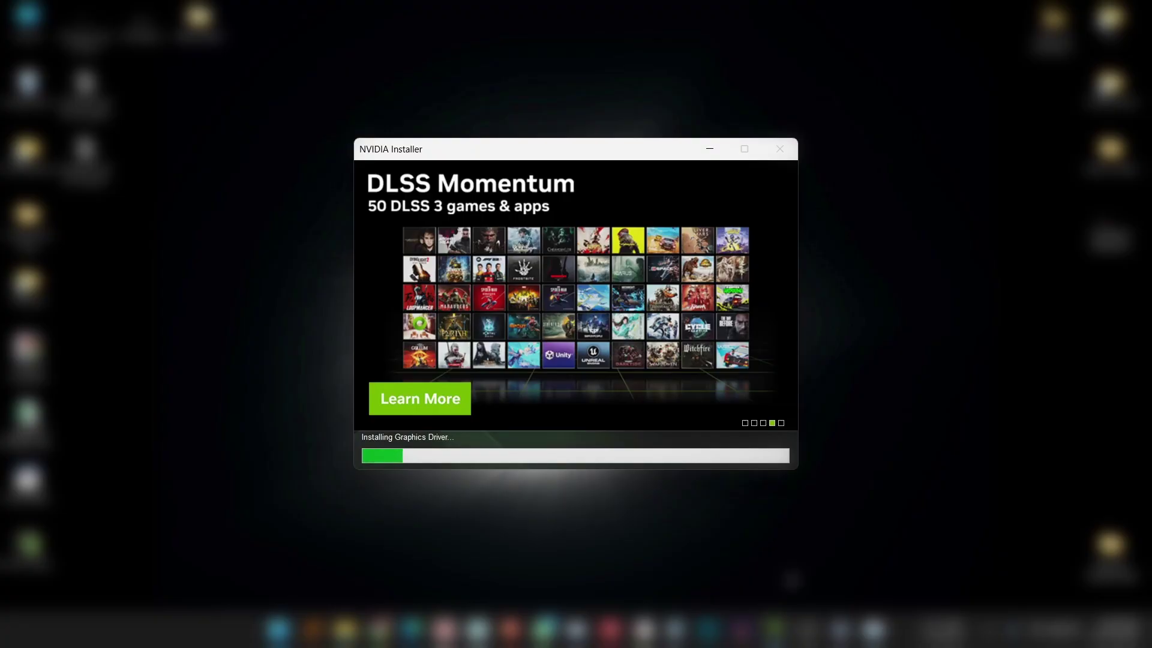